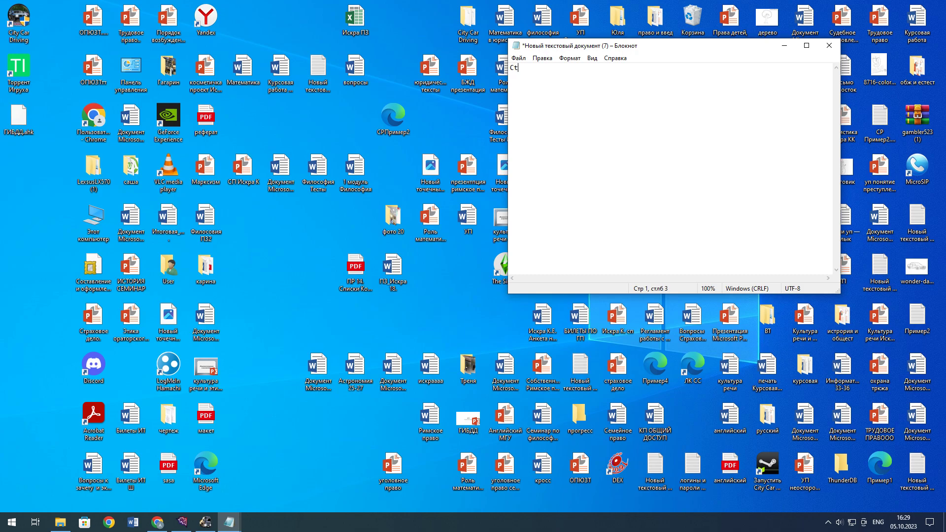
Replace the mistyped Latin letters with the Russian line "Сегодня покажу как настроить руль" and minimize the note.
key("BackSpace")
key("BackSpace")
key("alt+shift")
type("егодня покажу как настроить руль")
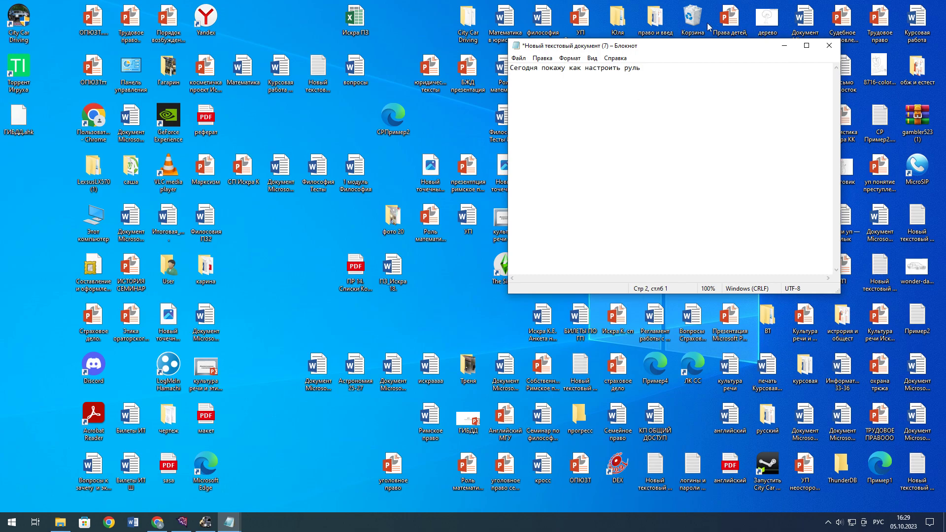
left_click(785, 46)
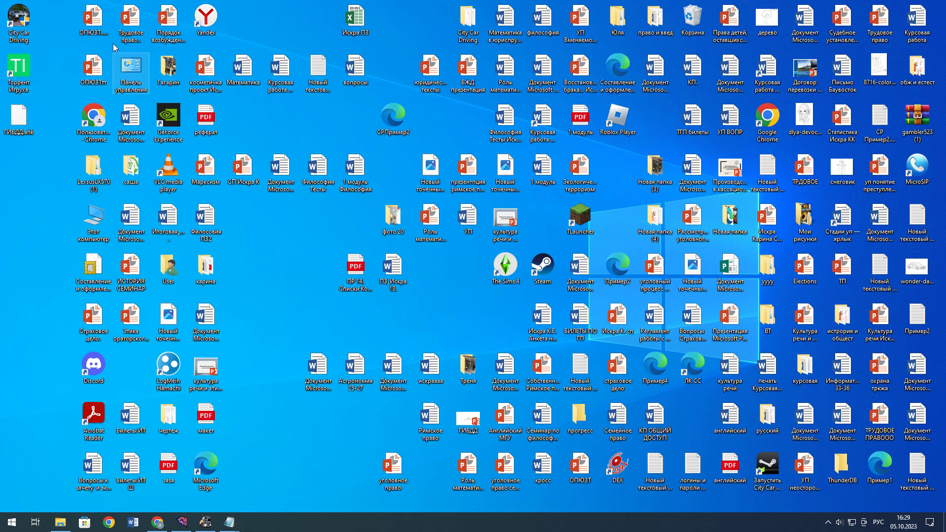
Open the Control Panel's Devices and Printers list (Устройства и принтеры) under Hardware and Sound.
double_click(132, 79)
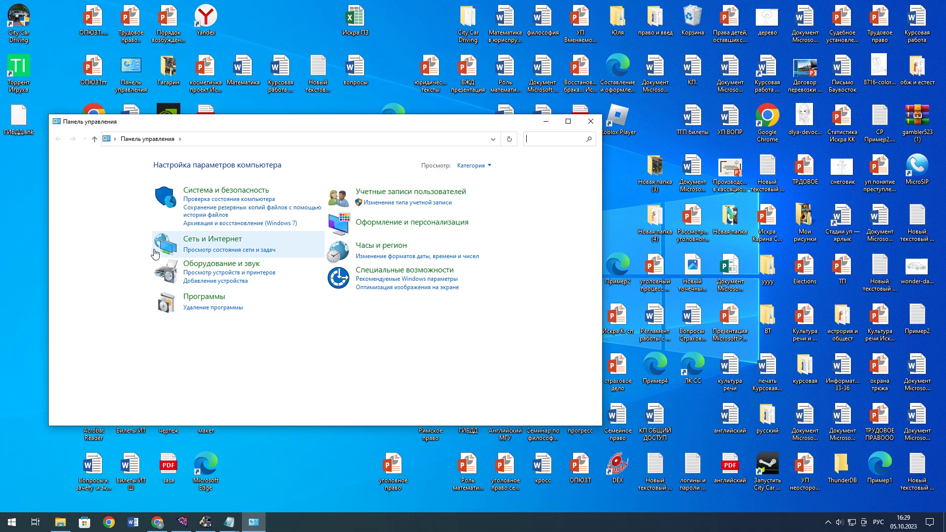
left_click(211, 264)
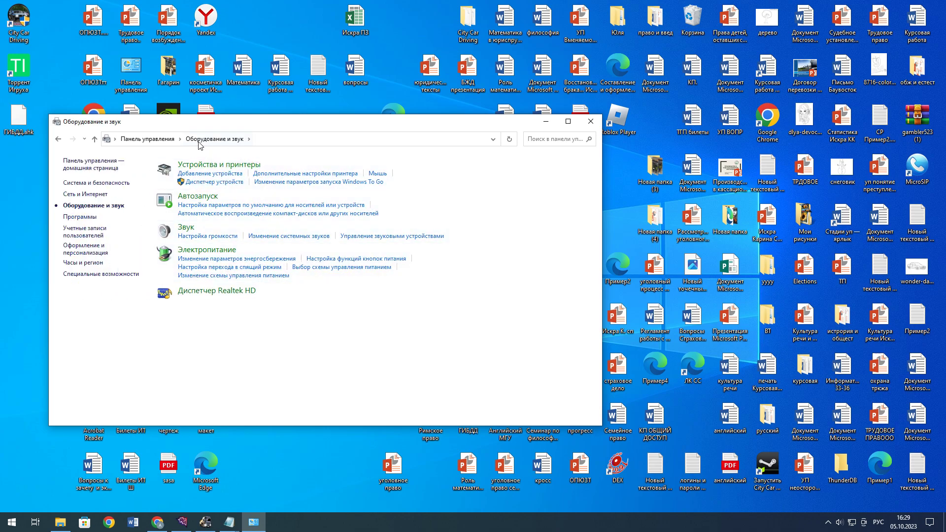
left_click(233, 168)
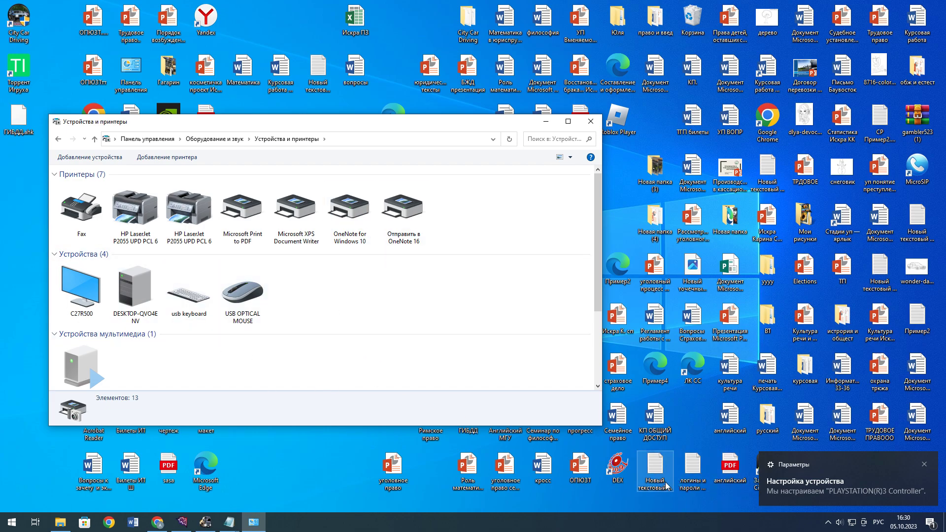
Bring up the calibration note in a non-maximized Notepad window, add the line "Настроило", and minimize it.
left_click(229, 526)
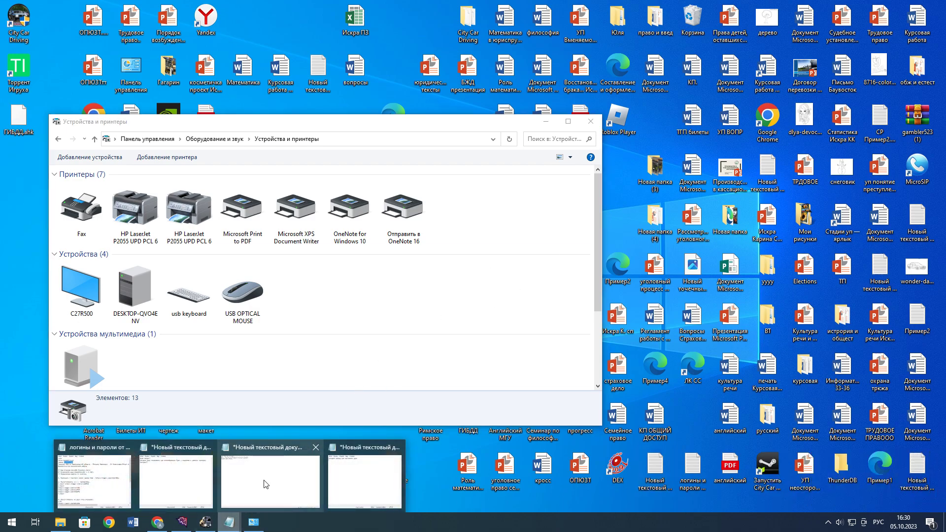
mouse_move(240, 477)
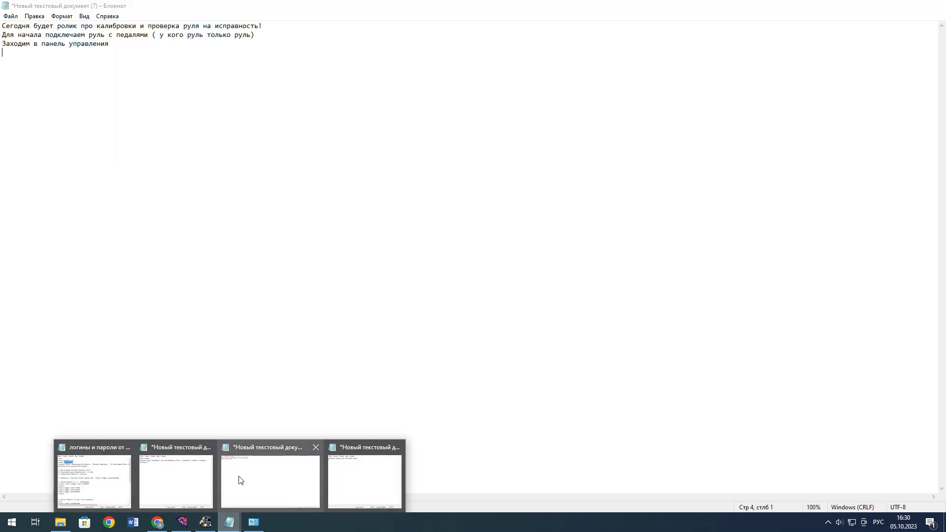
left_click(295, 472)
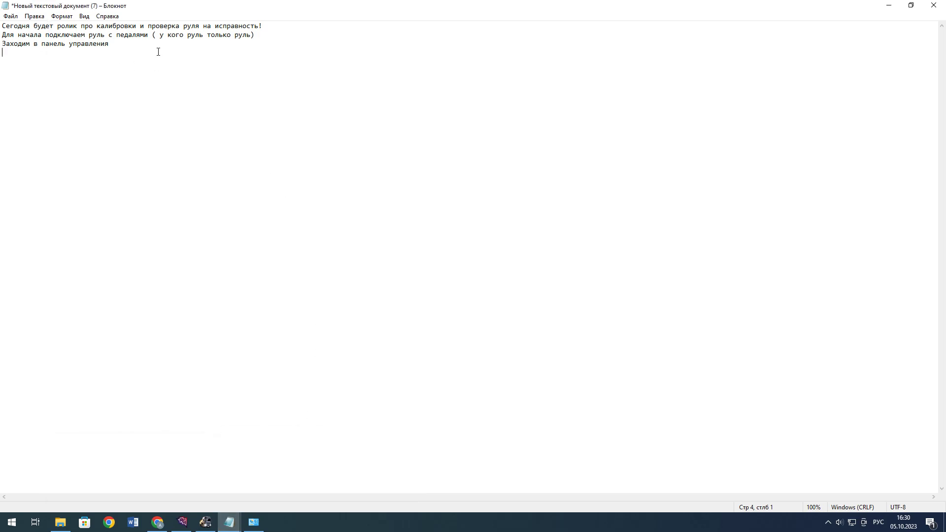
left_click(911, 6)
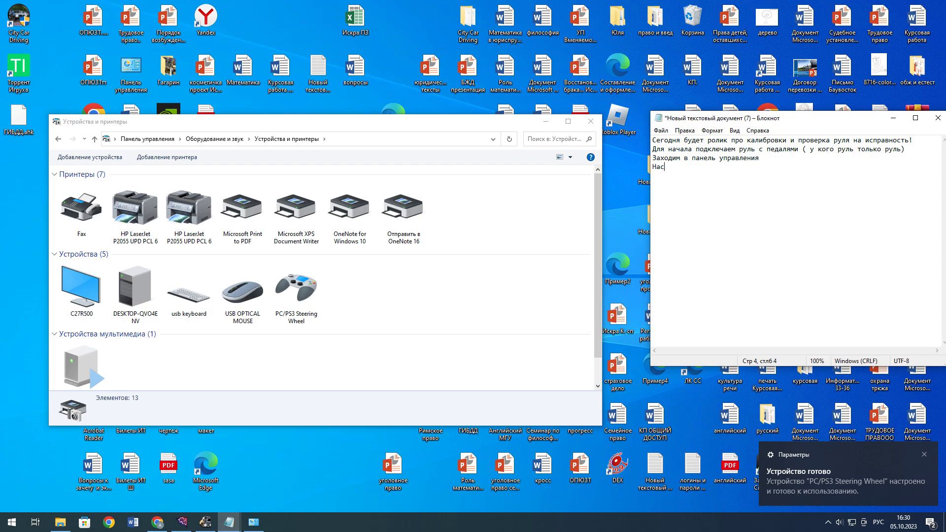
type("роило")
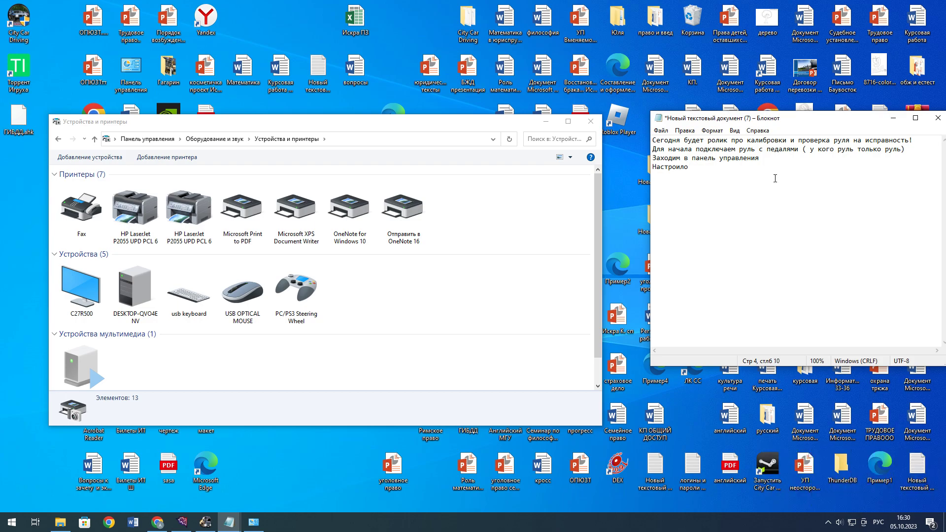
left_click(893, 119)
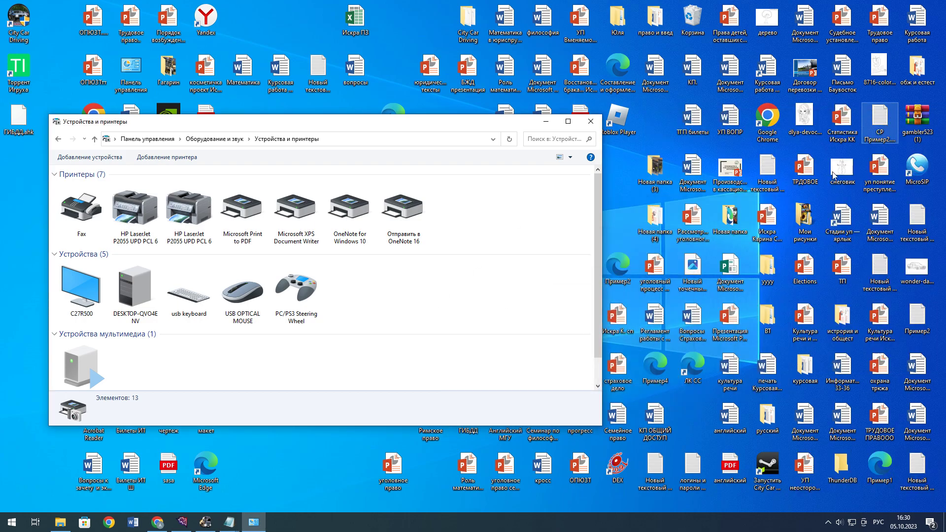
Review the general and hardware properties of the PC/PS3 Steering Wheel device and close them.
double_click(314, 309)
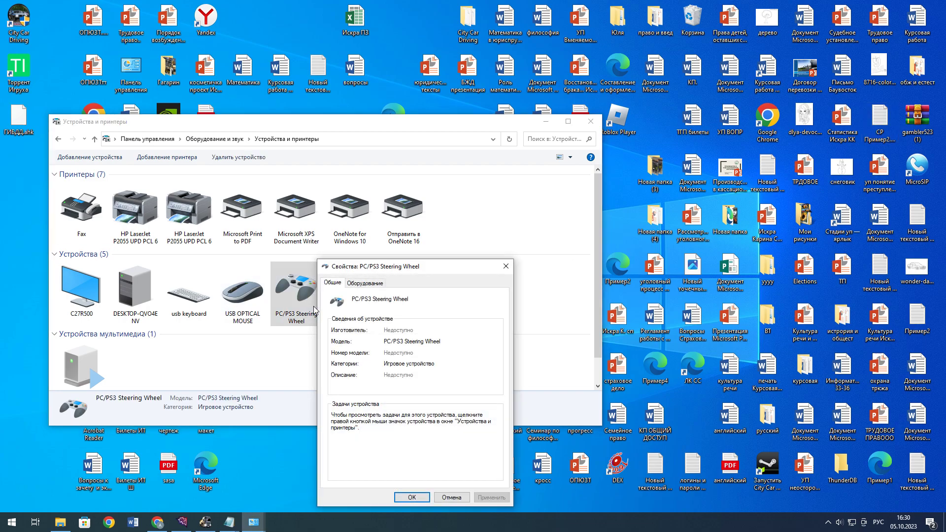
left_click(370, 283)
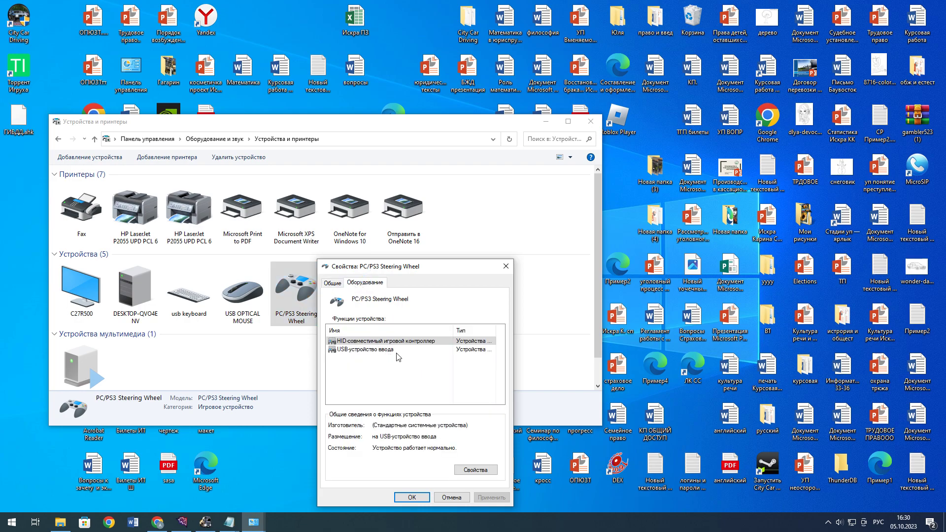
left_click(337, 285)
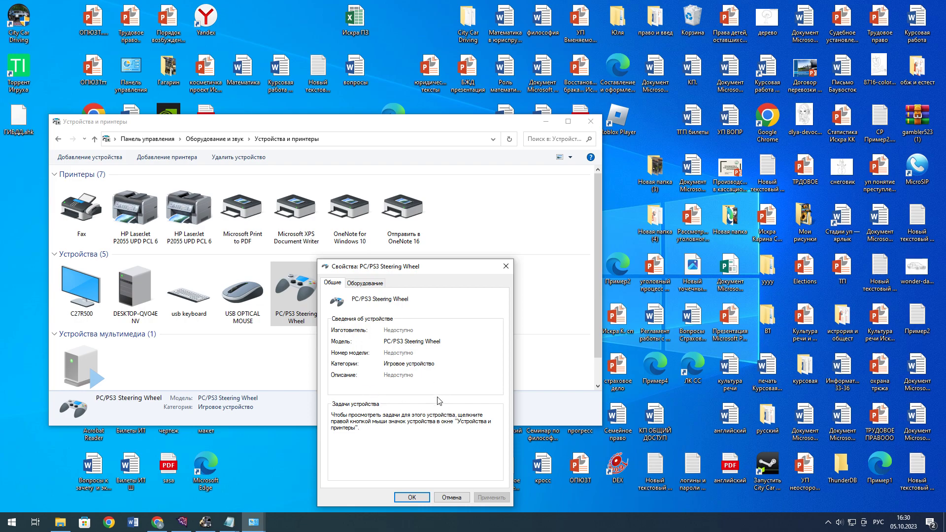
left_click(413, 496)
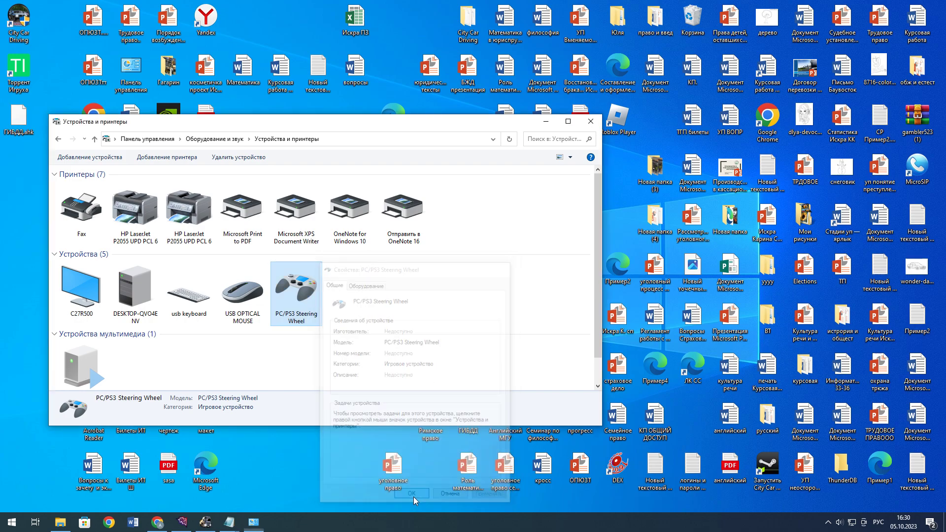
Bring the calibration note back up and add the line "Нажимаем на правую кнопку мыши".
right_click(307, 305)
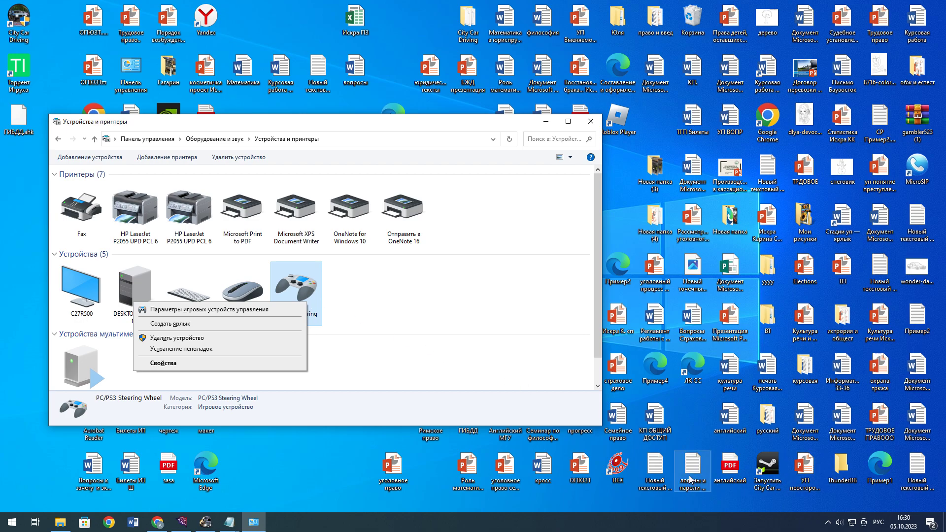
left_click(659, 472)
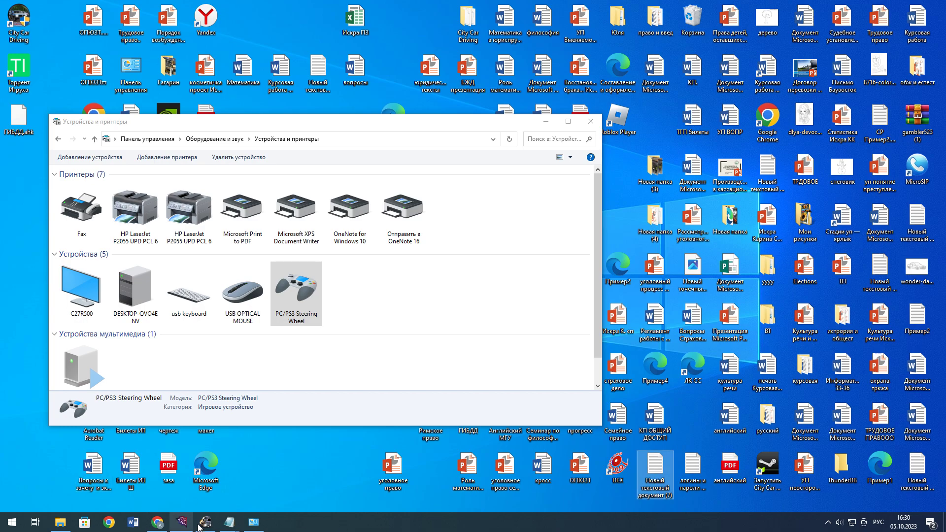
mouse_move(220, 527)
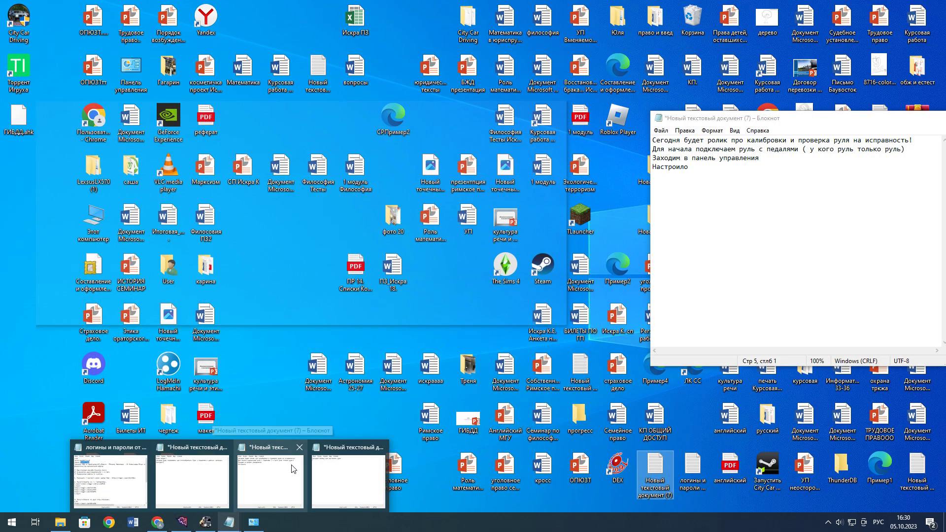
left_click(270, 475)
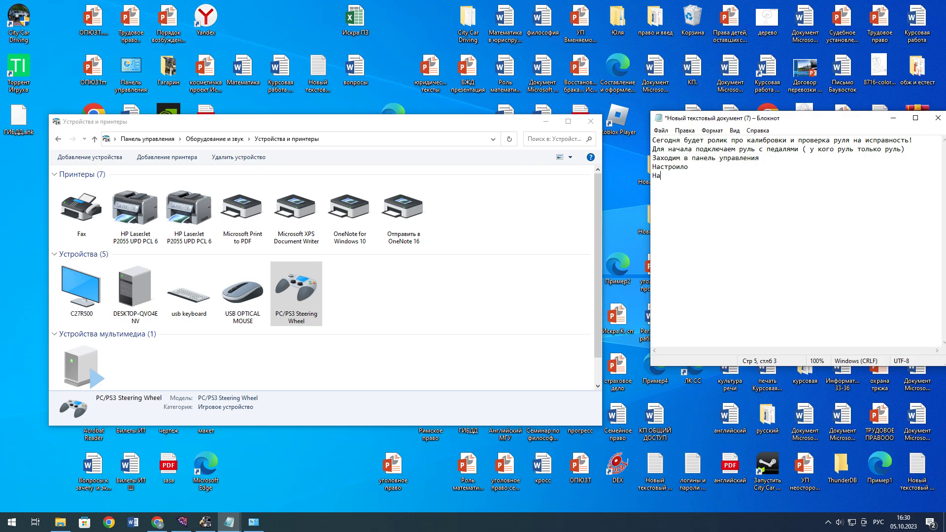
type("ма")
type("ем на прав")
Open the game controller settings for the PC/PS3 Steering Wheel and show the DEFENDER WHEEL properties.
right_click(311, 309)
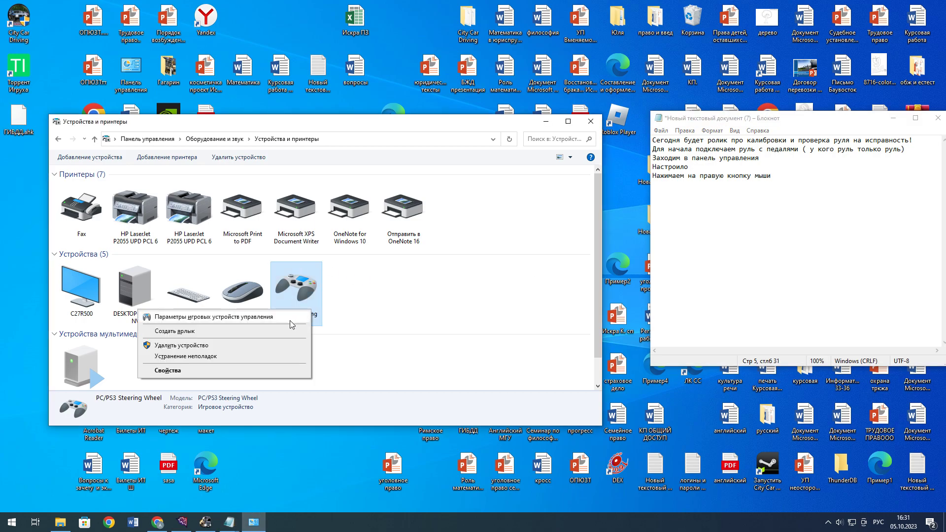
left_click(229, 317)
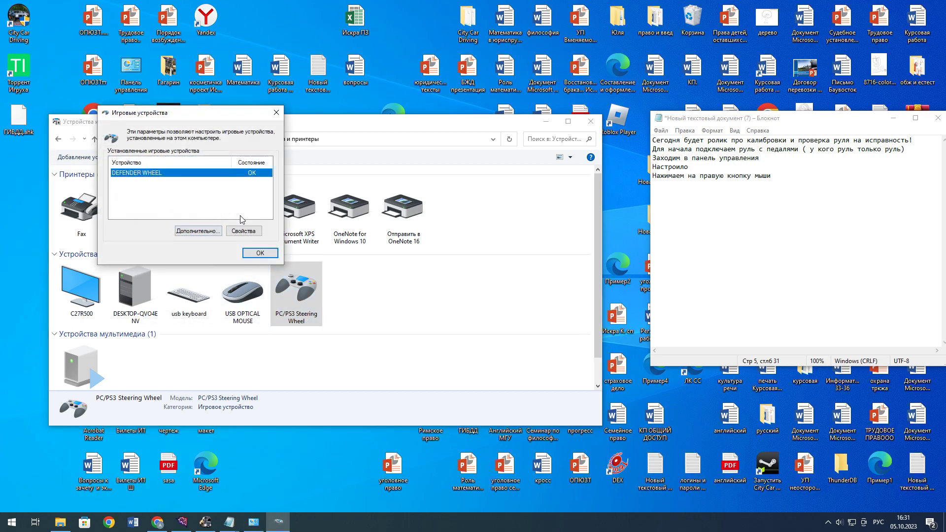
left_click(237, 232)
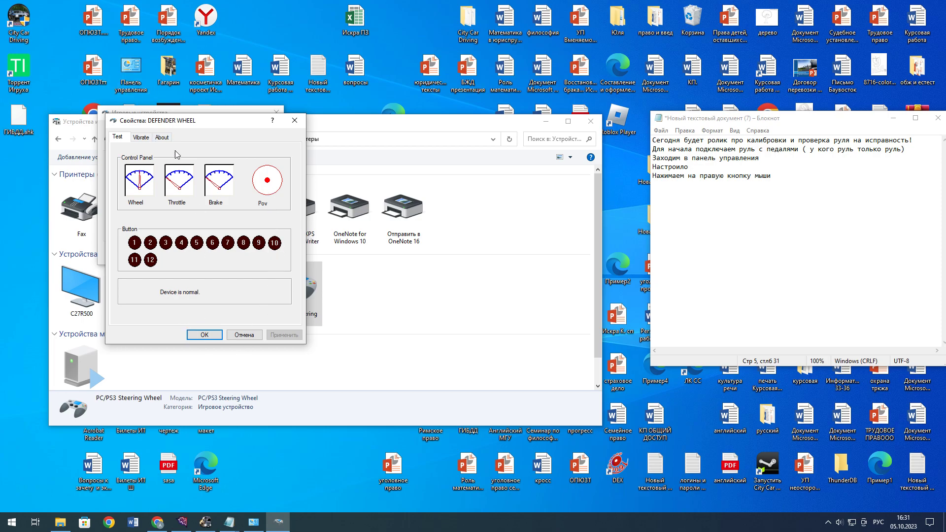
Run the left motor vibration test on the DEFENDER WHEEL and stop it.
left_click(149, 138)
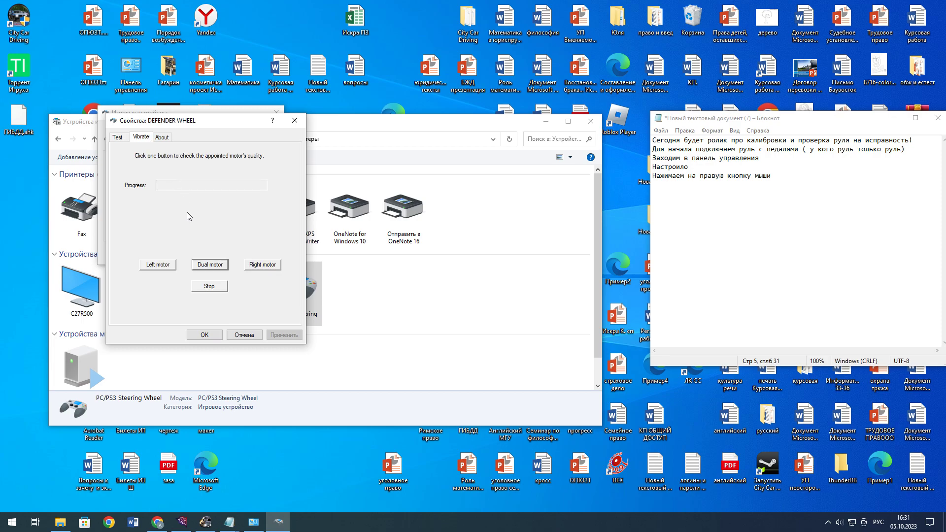
left_click(157, 266)
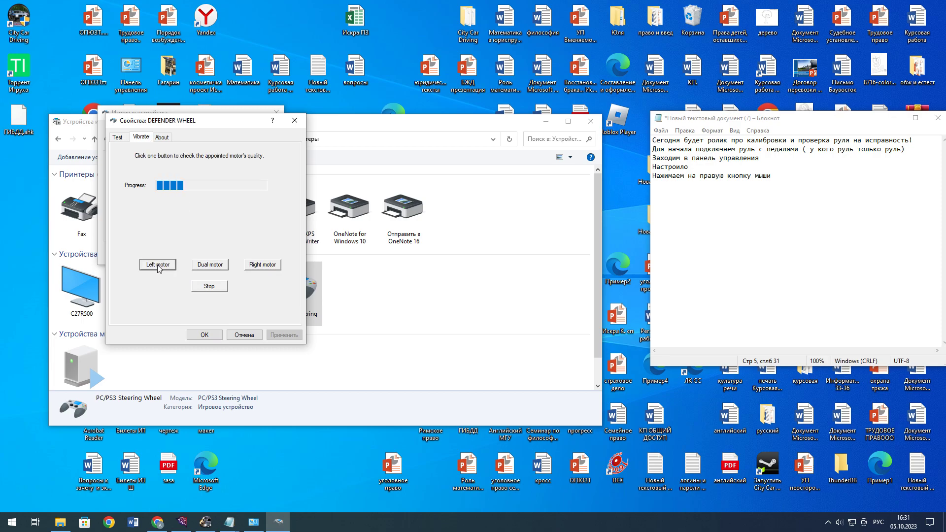
left_click(158, 267)
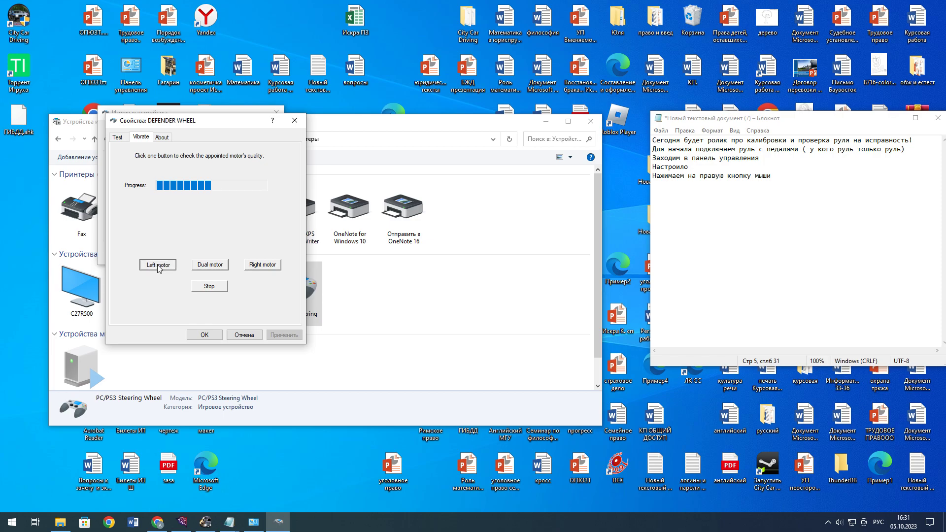
left_click(213, 288)
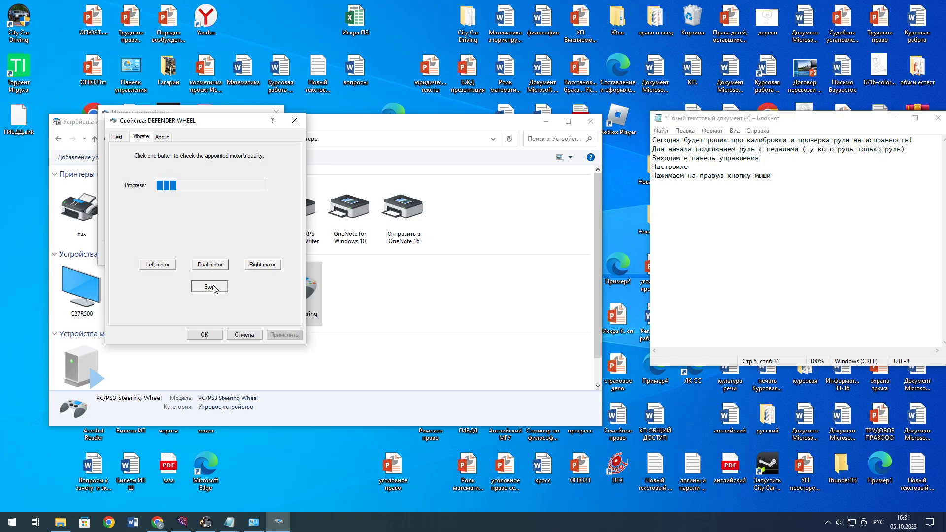
Add the line "Руль начал вибрировать значит все работает" to the calibration note.
left_click(797, 192)
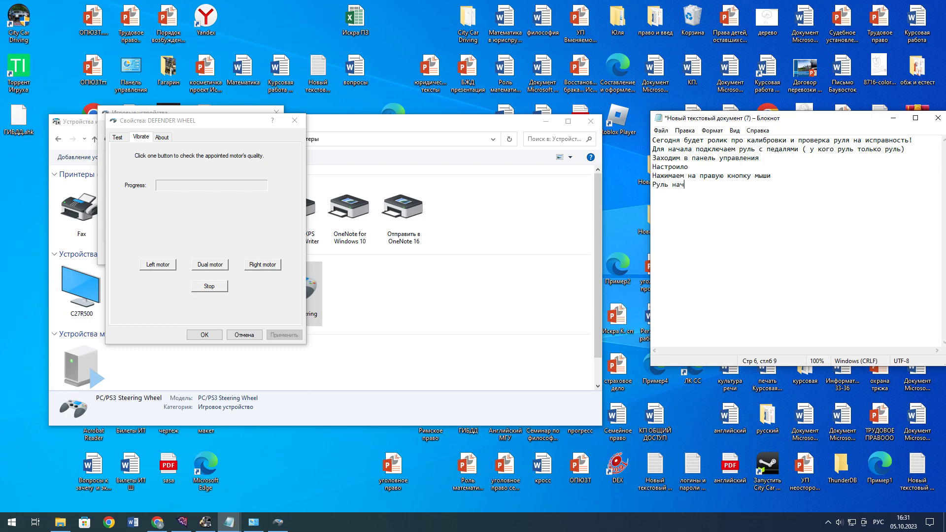
type("ал вибрировать значит все работает")
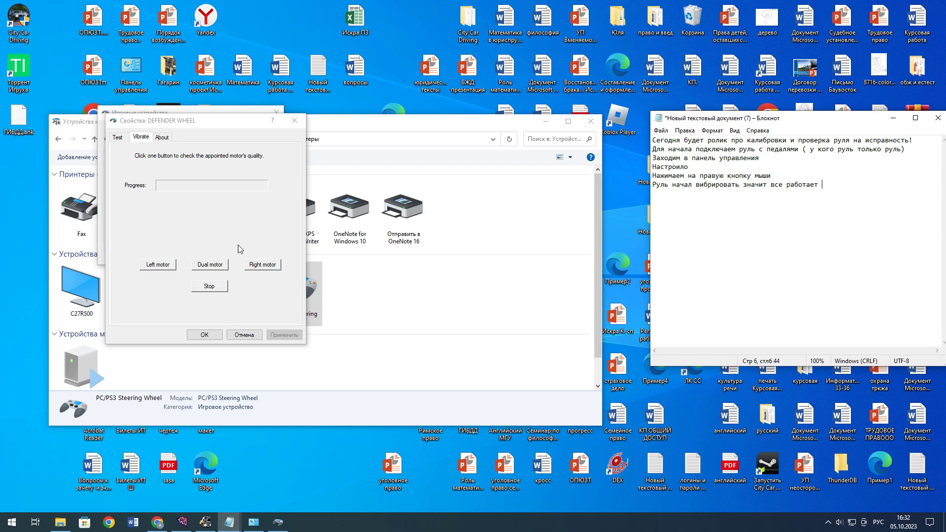
Check the DEFENDER WHEEL's device information and return to its wheel, pedal and button test view.
left_click(168, 140)
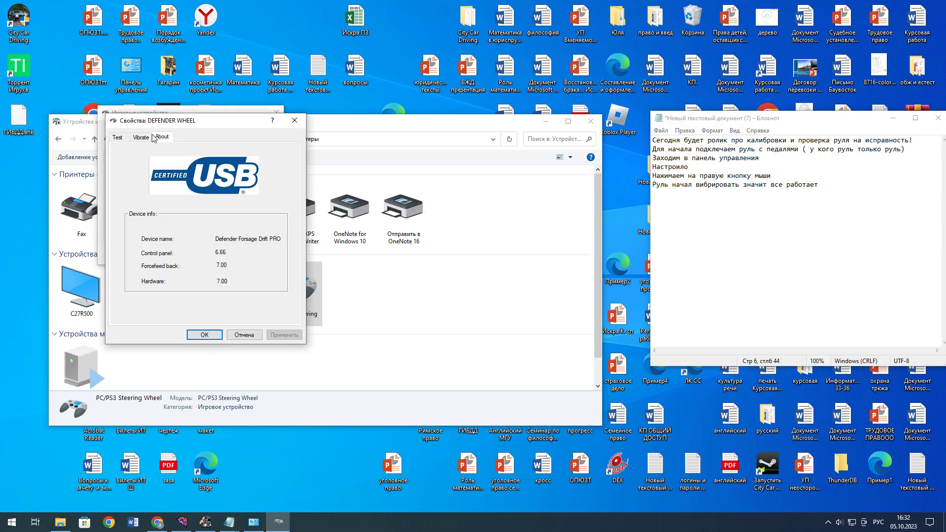
left_click(120, 138)
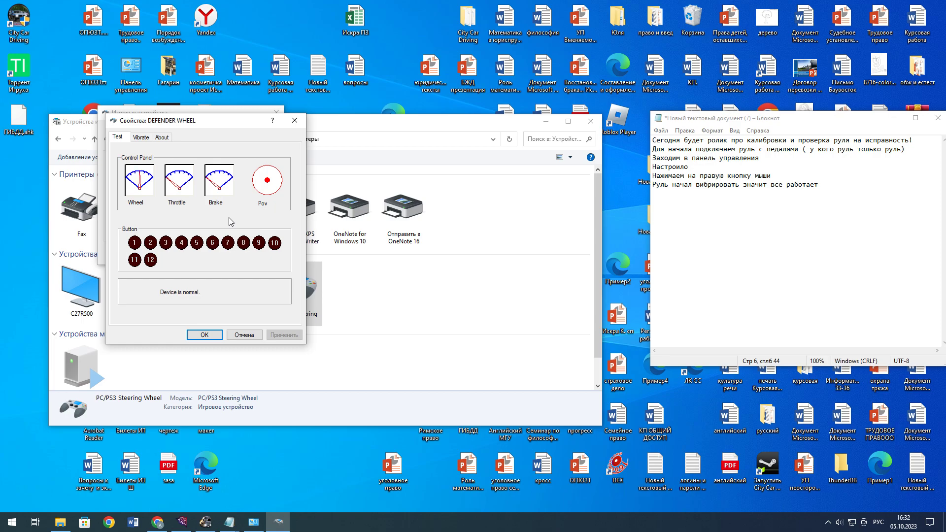
Add the closing line "Пока" to the calibration note and close the note.
left_click(845, 211)
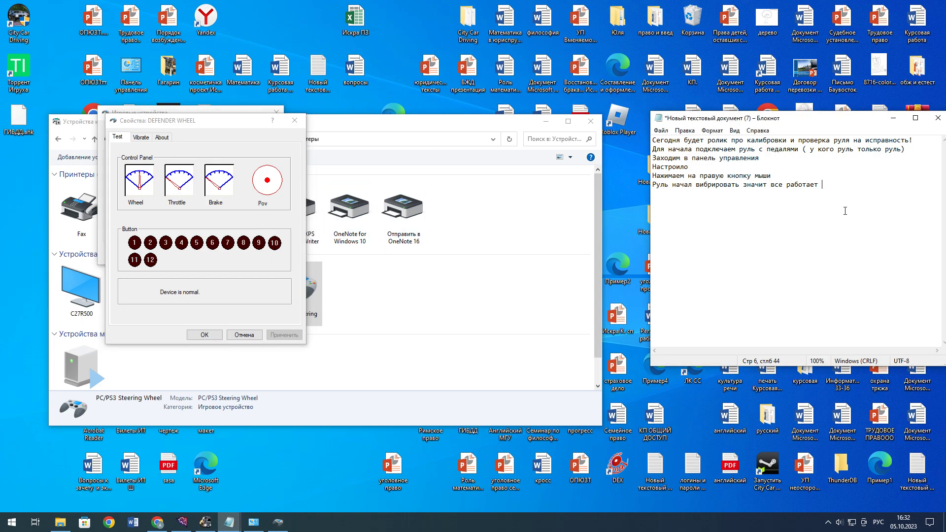
type("П")
left_click(938, 118)
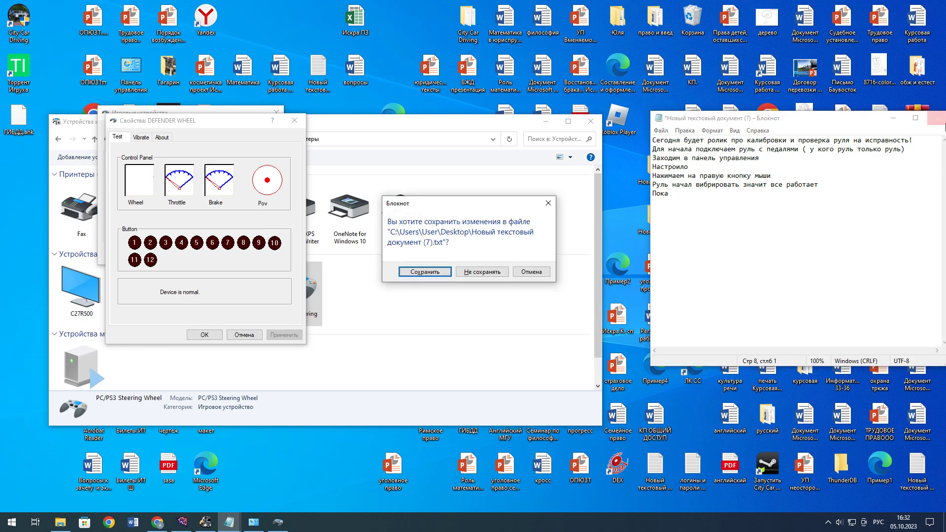